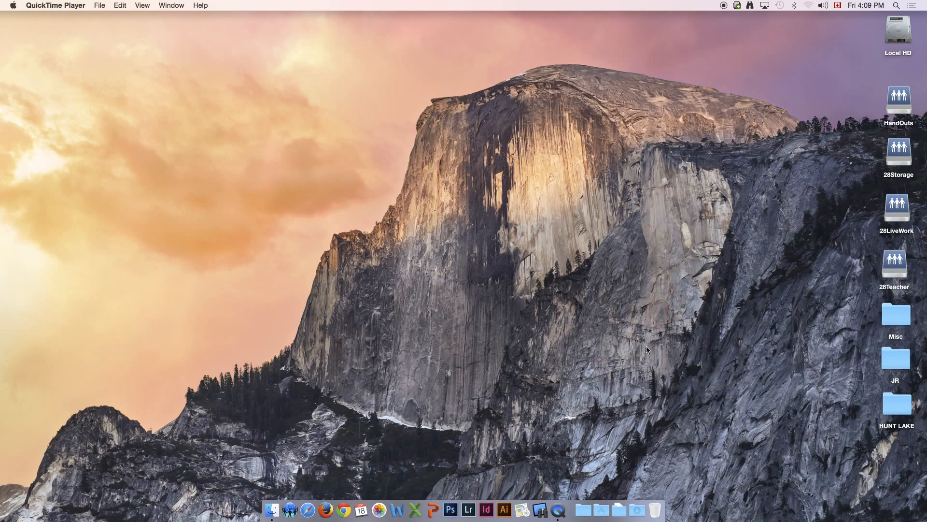
Open Lightroom with its default catalog and create a new catalog on the Desktop, named with the owner's name followed by "Photos".
left_click(468, 510)
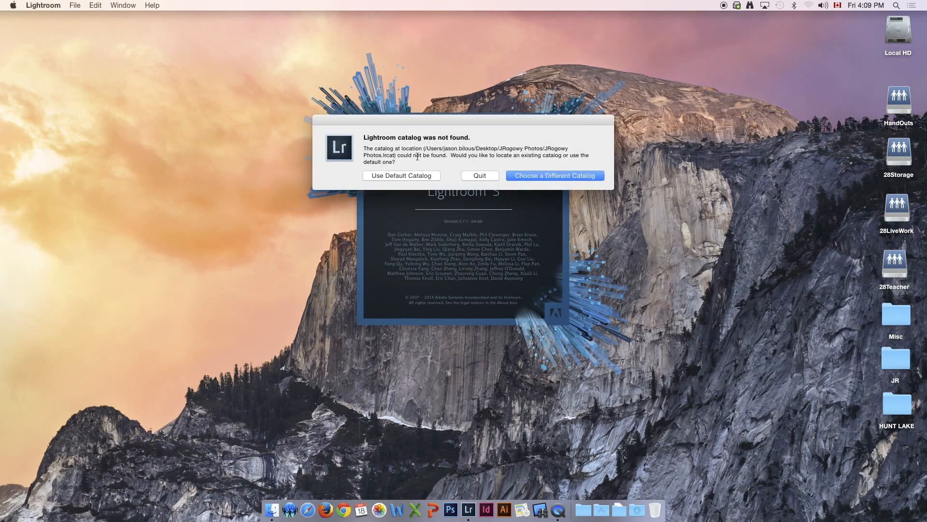
left_click(401, 176)
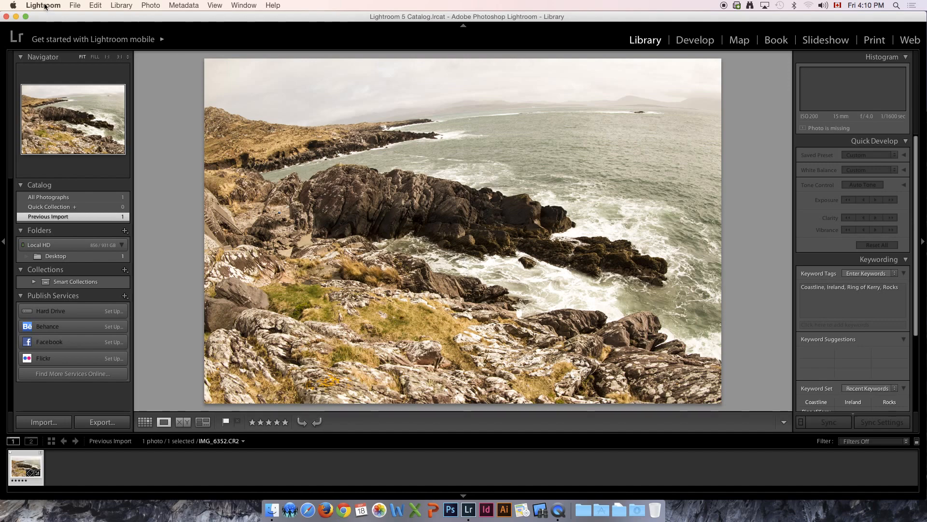
left_click(77, 6)
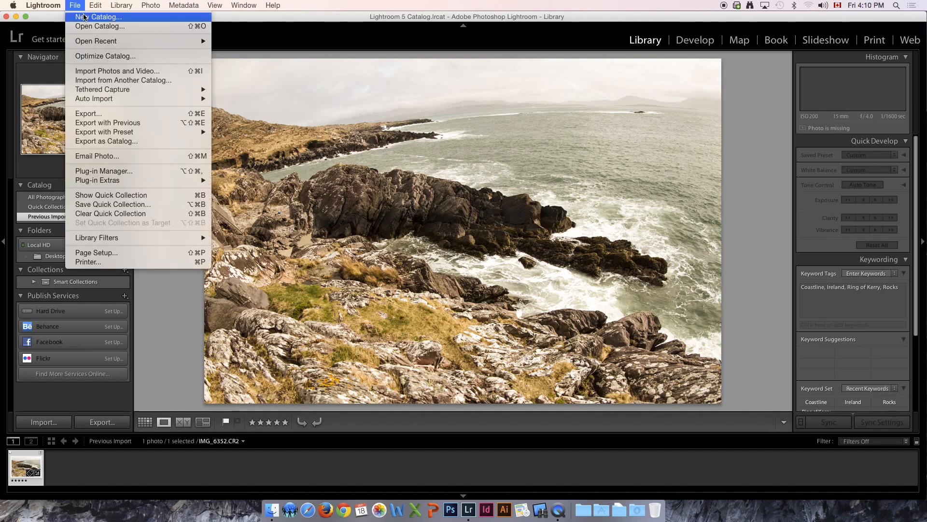
left_click(84, 17)
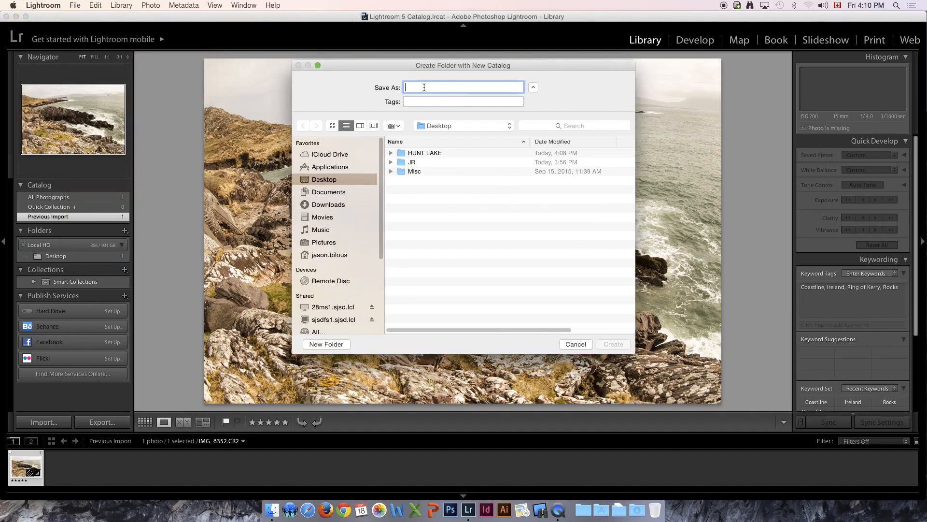
type("J")
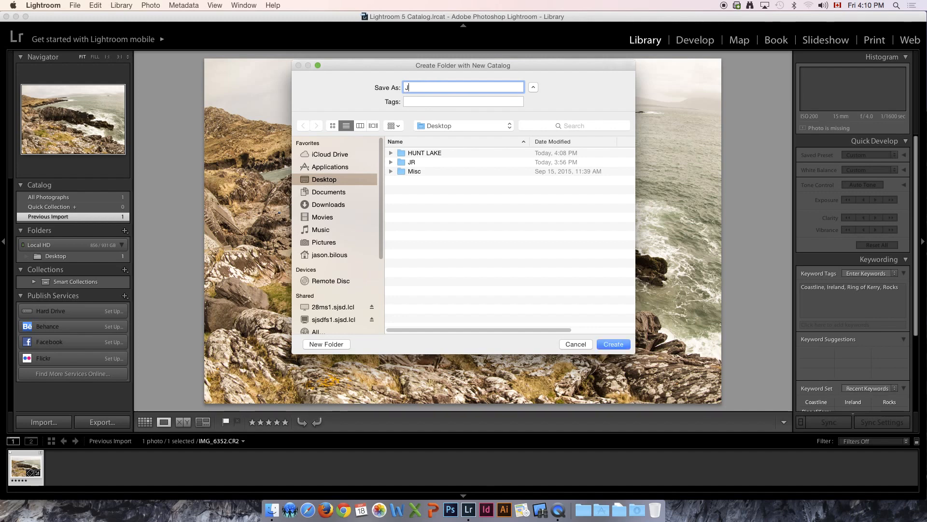
type("Rogowy Photos")
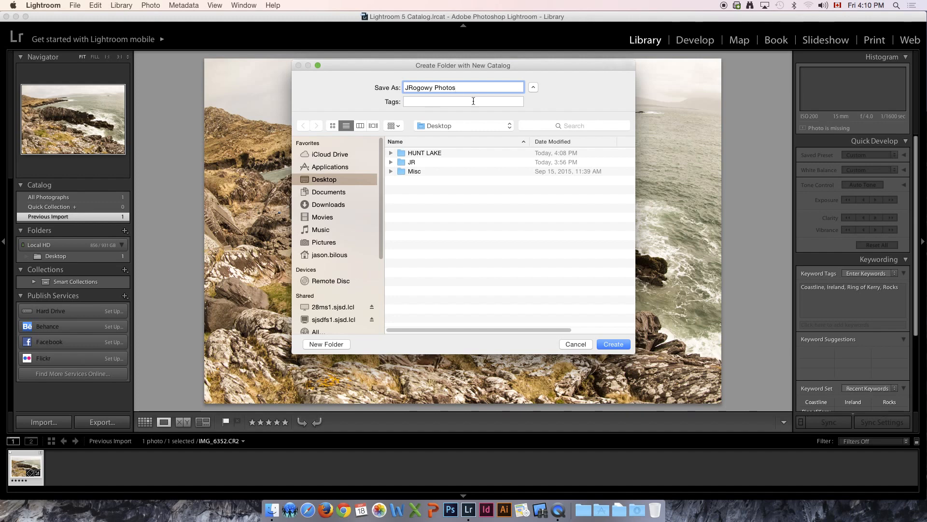
left_click(612, 345)
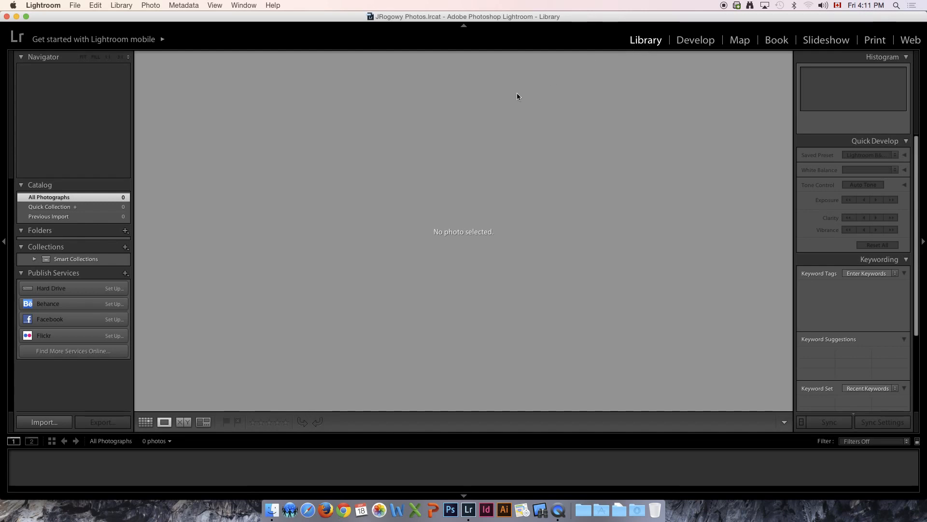
Start a photo import into the new catalog and set the import method to Move after trying Add and Copy.
left_click(43, 423)
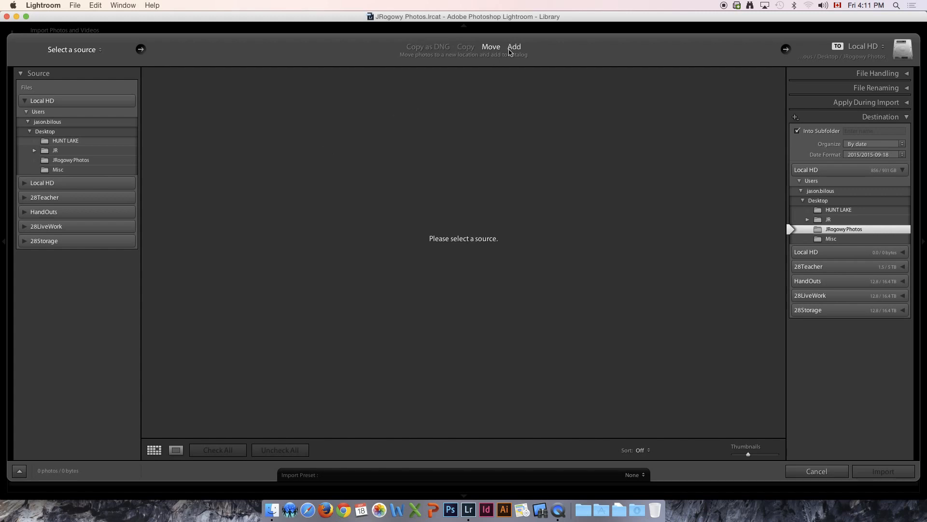
left_click(513, 49)
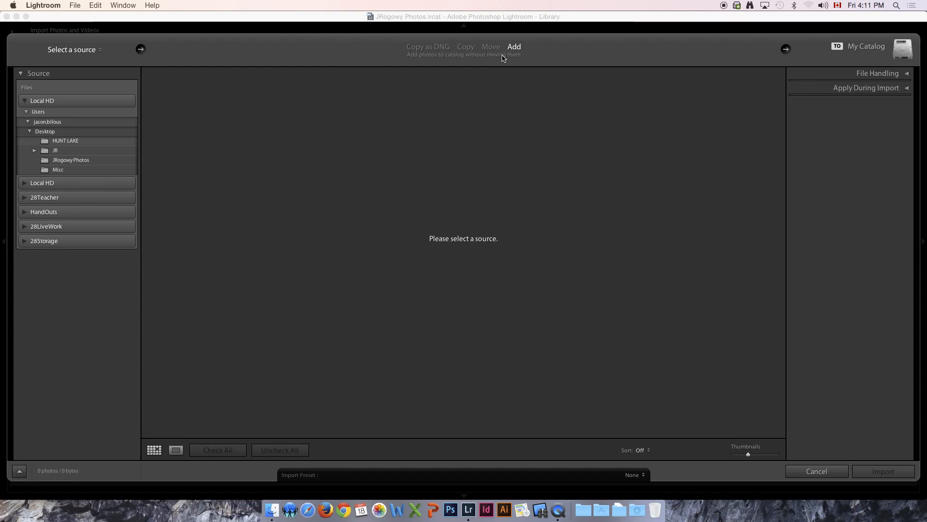
left_click(491, 49)
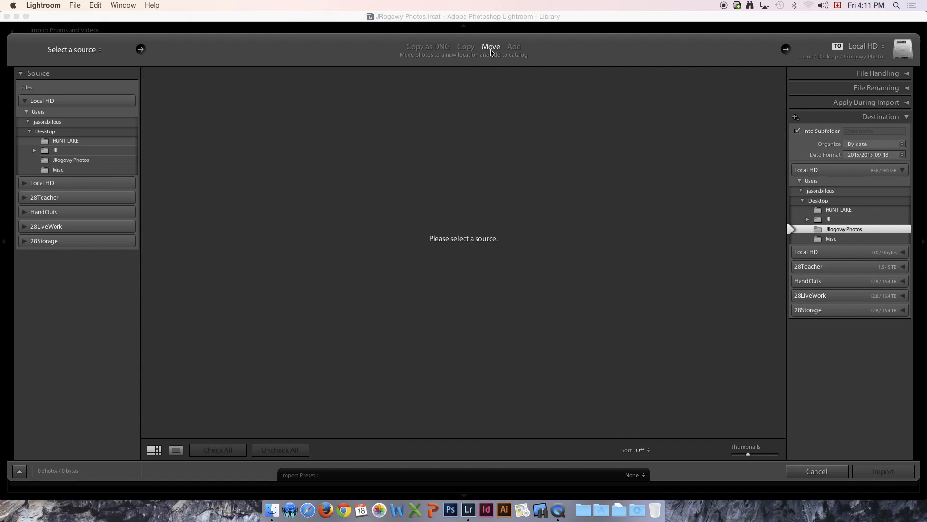
left_click(465, 48)
left_click(490, 48)
Look through the File Handling and Apply During Import options of the import.
left_click(905, 76)
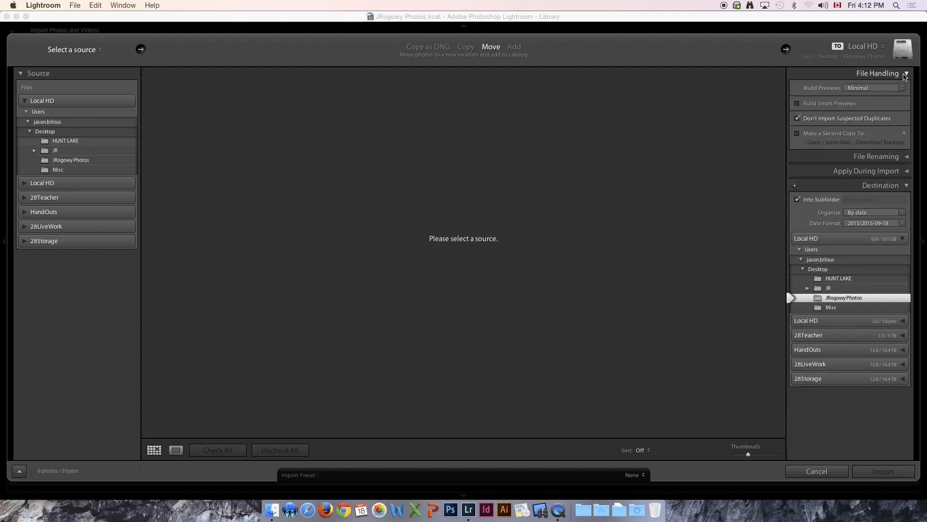
left_click(905, 75)
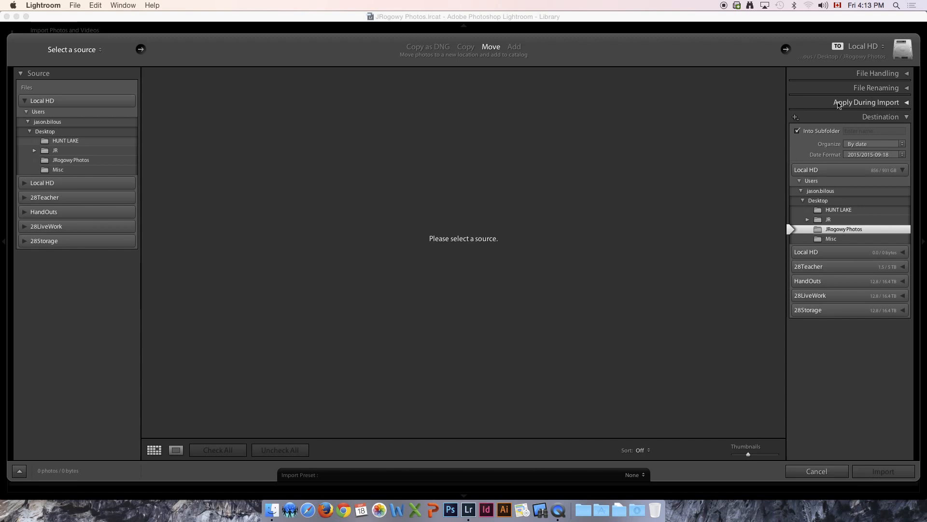
left_click(907, 103)
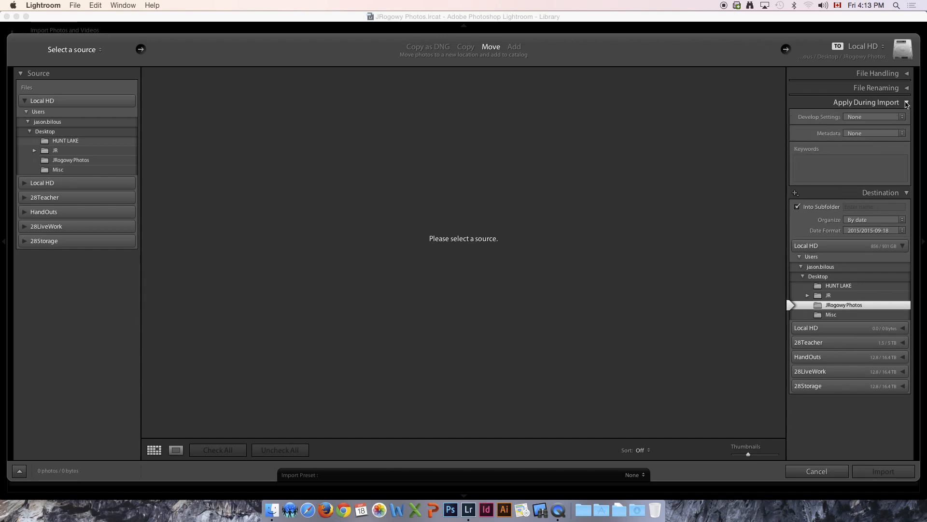
left_click(907, 104)
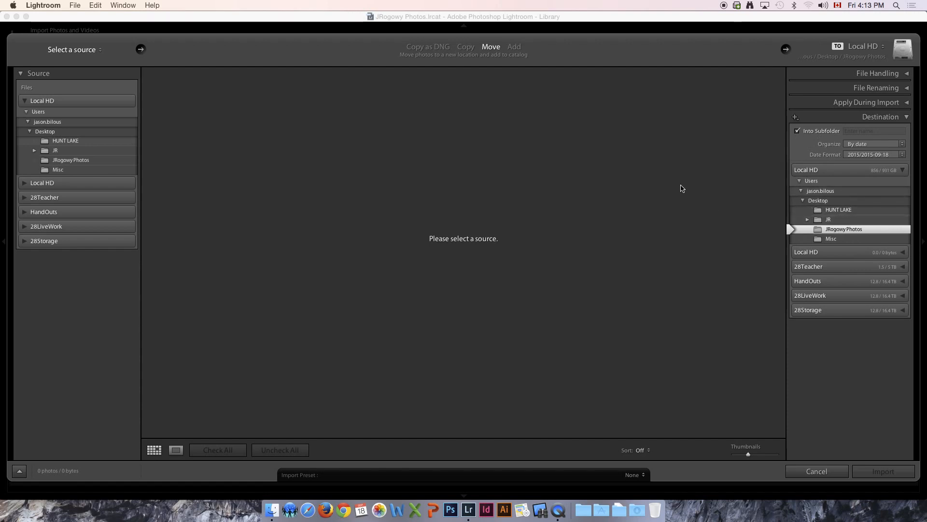
Choose the HUNT LAKE folder on the Desktop as the import source and exclude all its photos from the import.
left_click(59, 141)
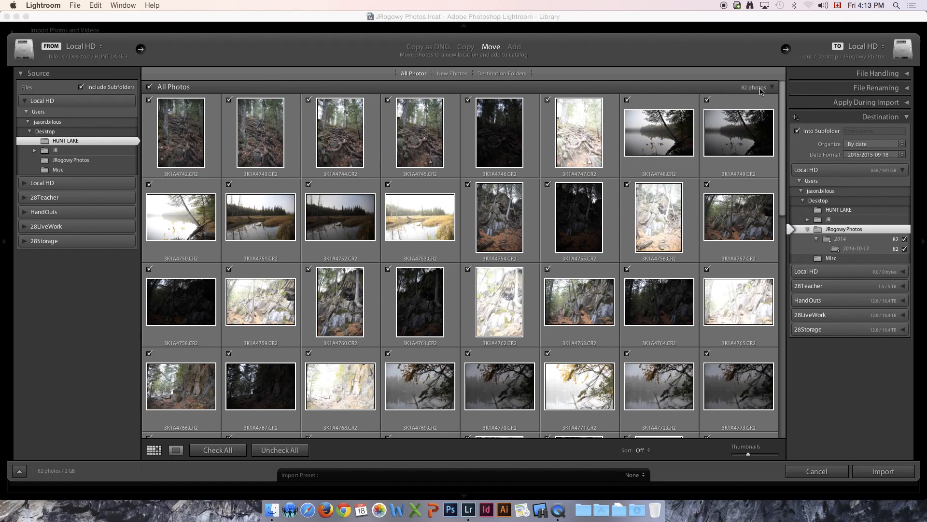
left_click_drag(781, 121, 735, 104)
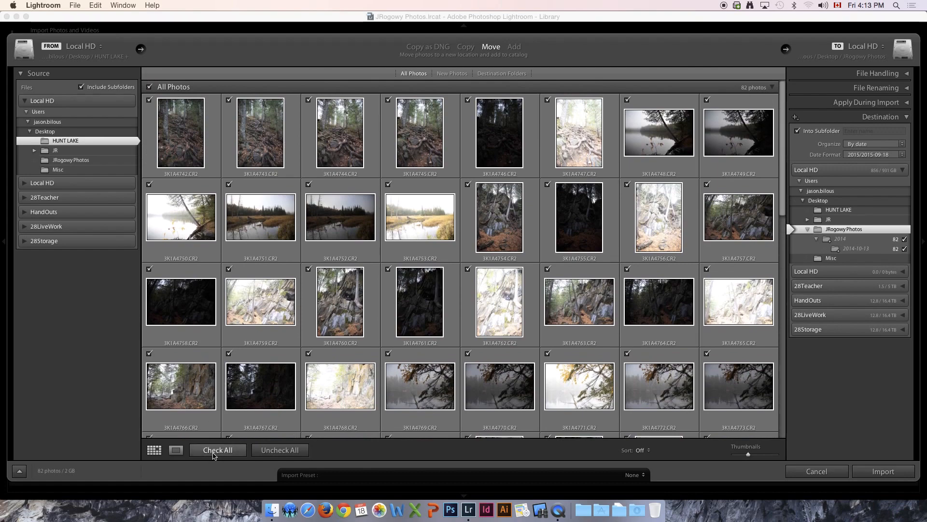
left_click(273, 454)
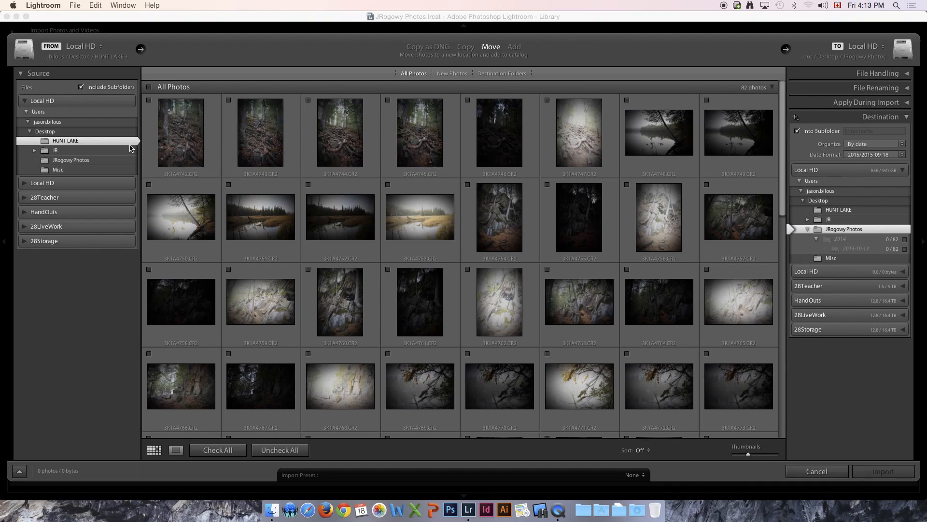
Preview the HUNT LAKE photos one by one at large size, from the first photo to 3K1A4750.CR2, and return to the grid.
double_click(182, 136)
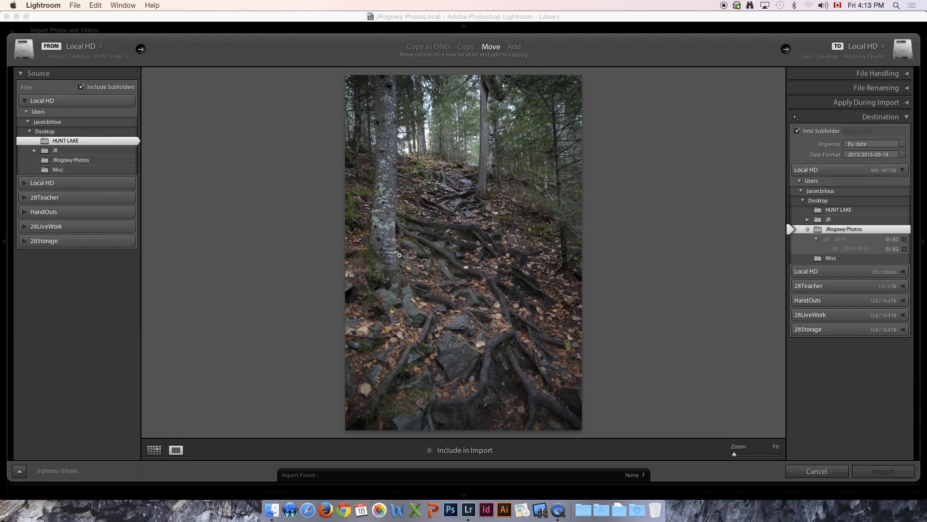
key("Right")
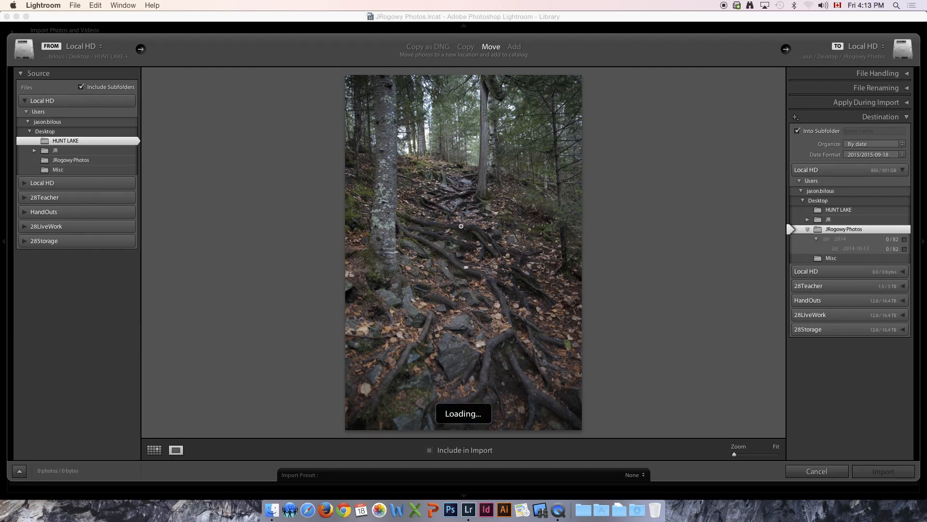
key("Right")
key("Right")
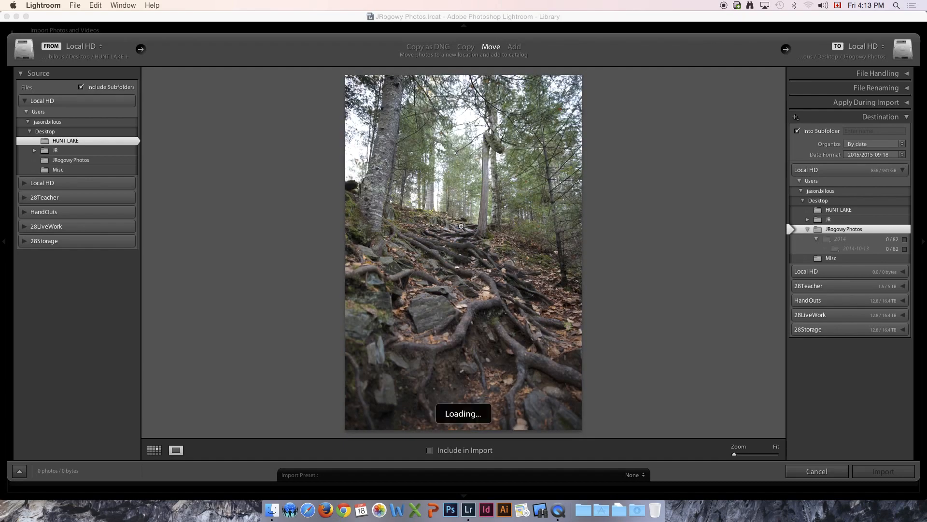
key("Right")
key("Right")
key("Left")
key("Right")
key("Right")
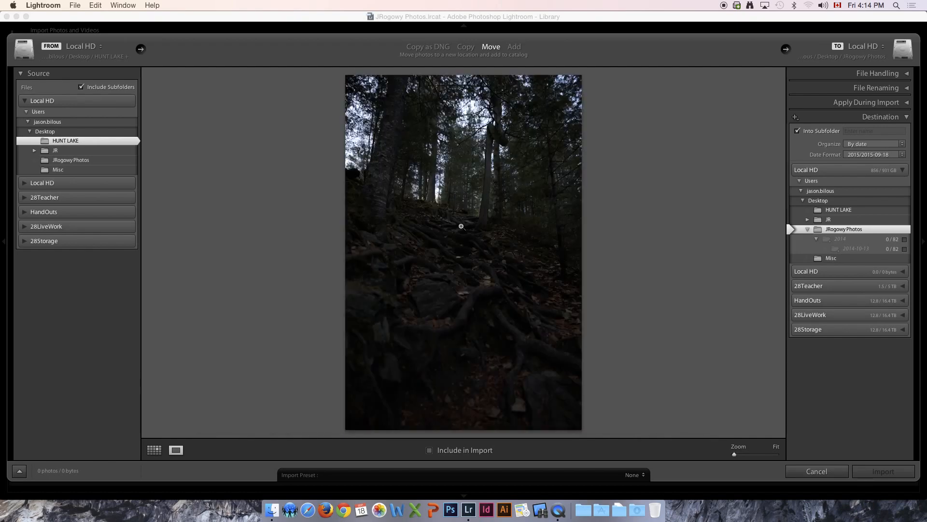
key("Right")
key("Right")
key("Right")
key("Right")
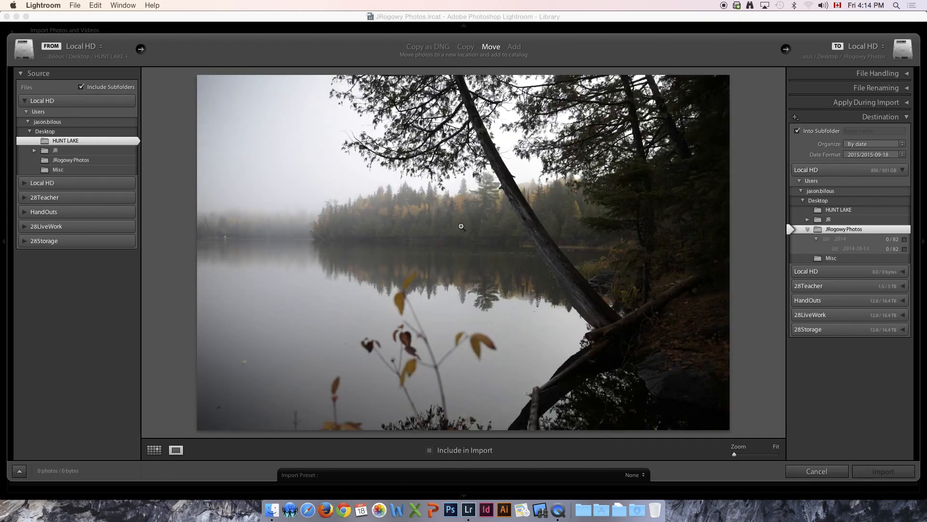
key("Right")
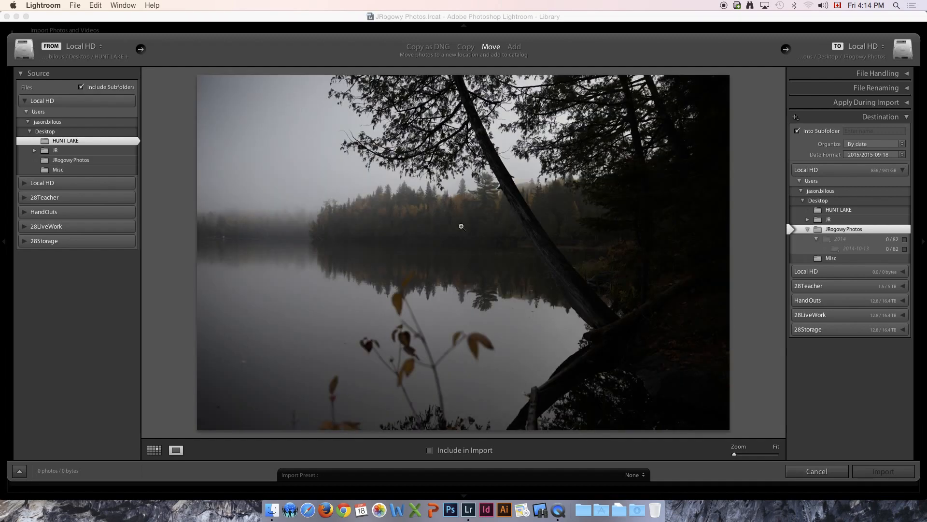
key("Right")
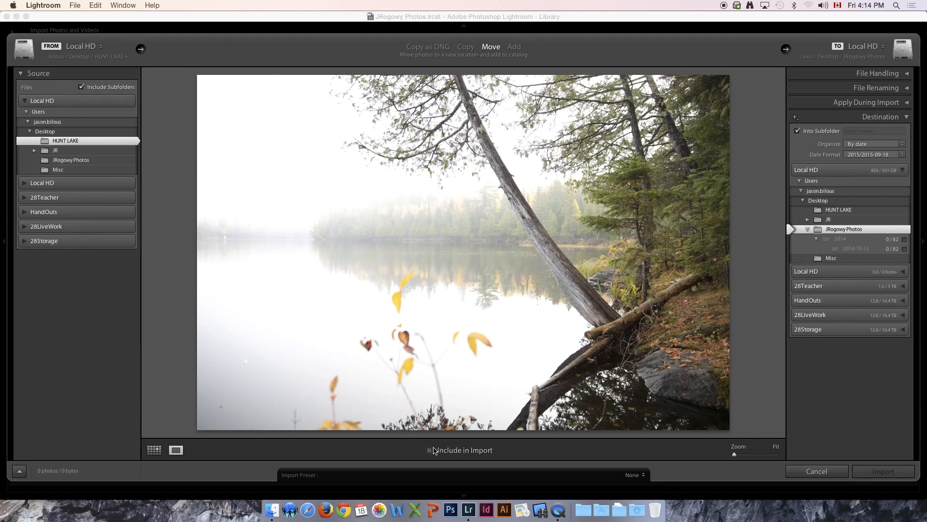
left_click(153, 450)
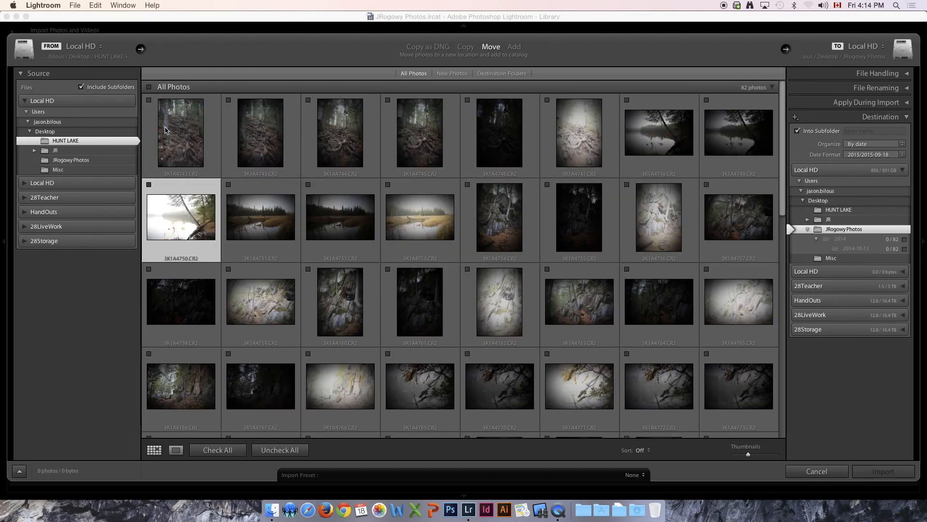
Include only the first four photos, 3K1A4742.CR2 to 3K1A4745.CR2, and import them into the catalog.
left_click(150, 101)
left_click(229, 100)
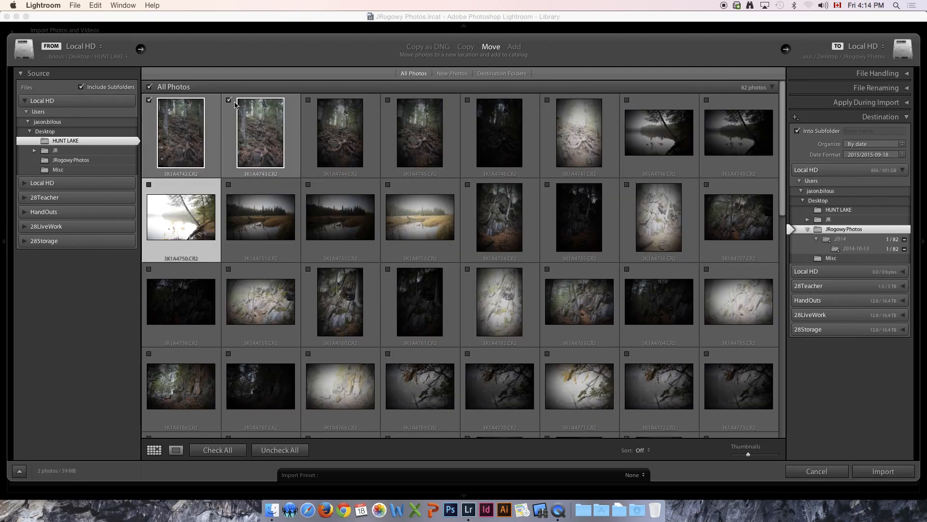
left_click(308, 100)
left_click(388, 100)
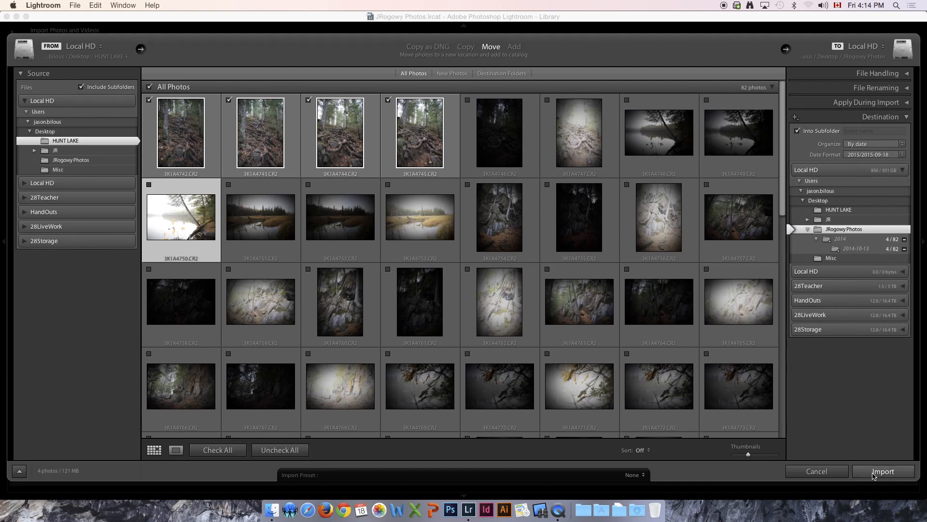
left_click(875, 476)
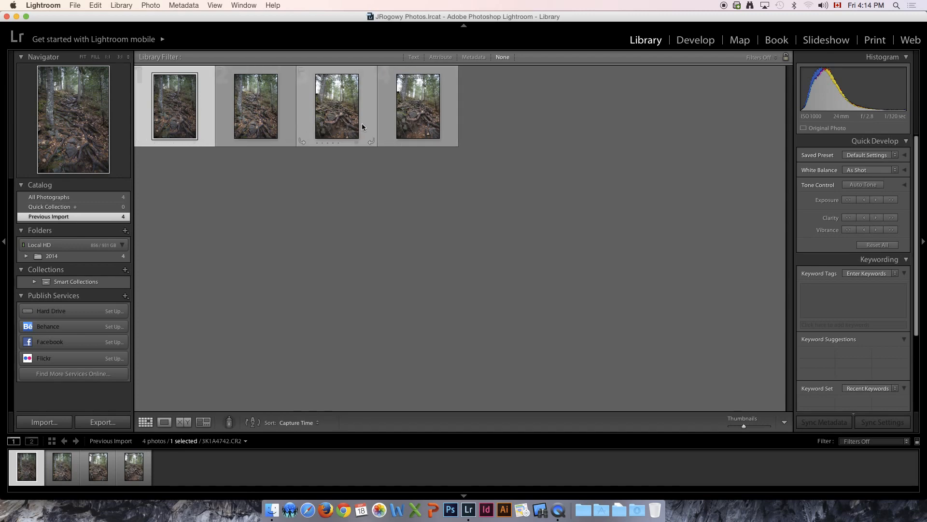
View the imported photos enlarged, stepping forward and back through the first three, and return to the thumbnail grid.
double_click(168, 107)
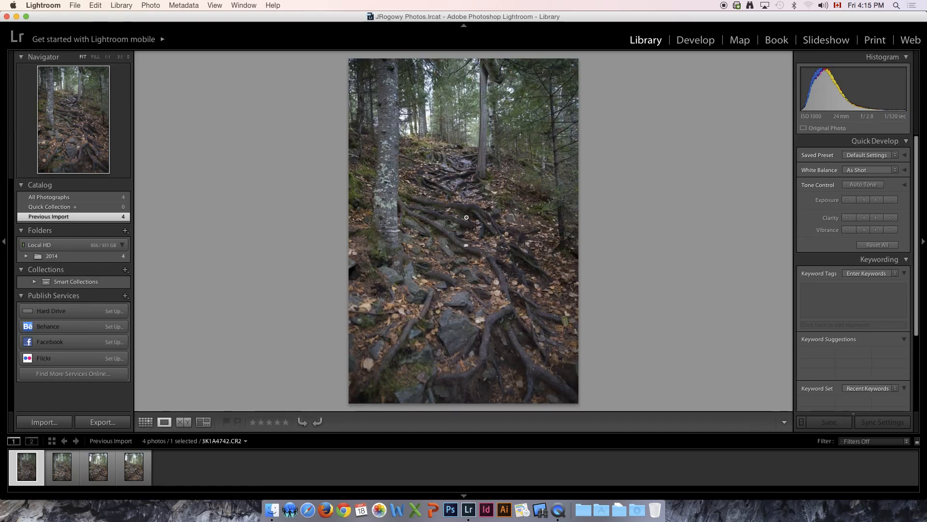
key("Right")
key("Right")
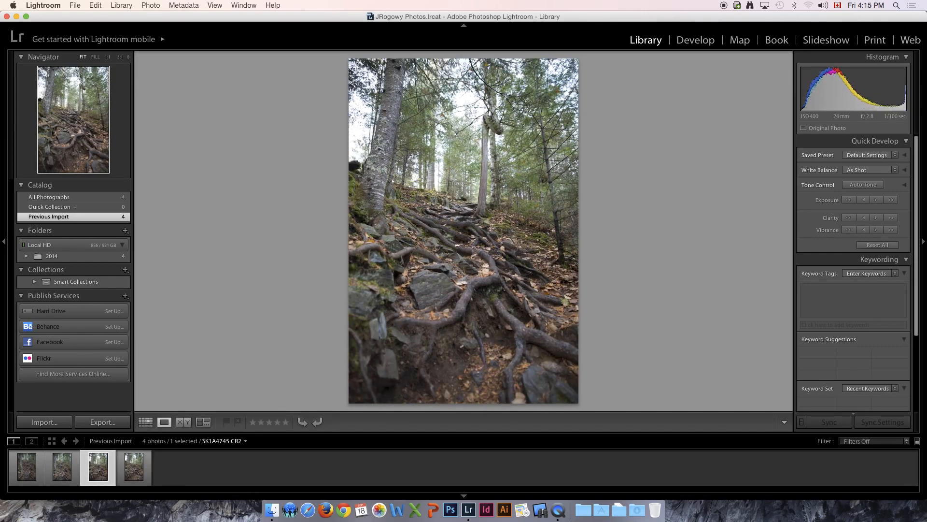
key("Left")
key("Left")
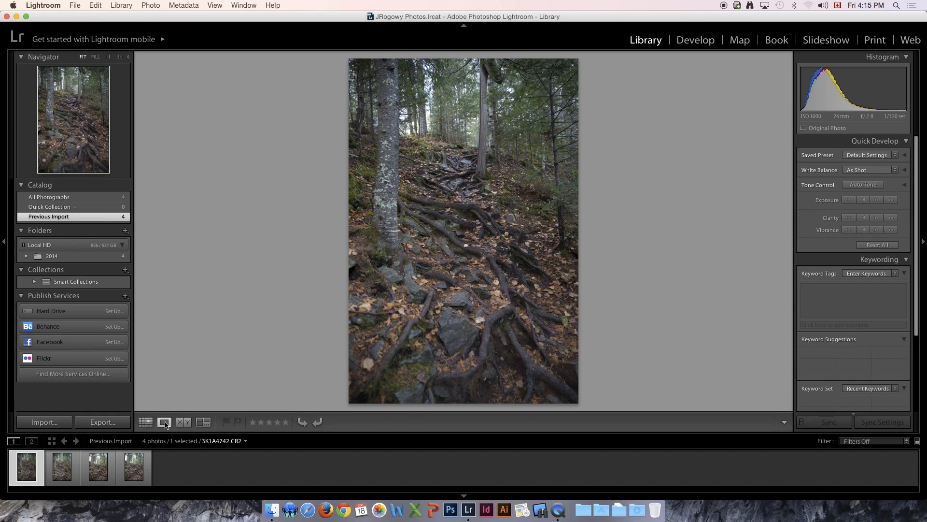
left_click(145, 422)
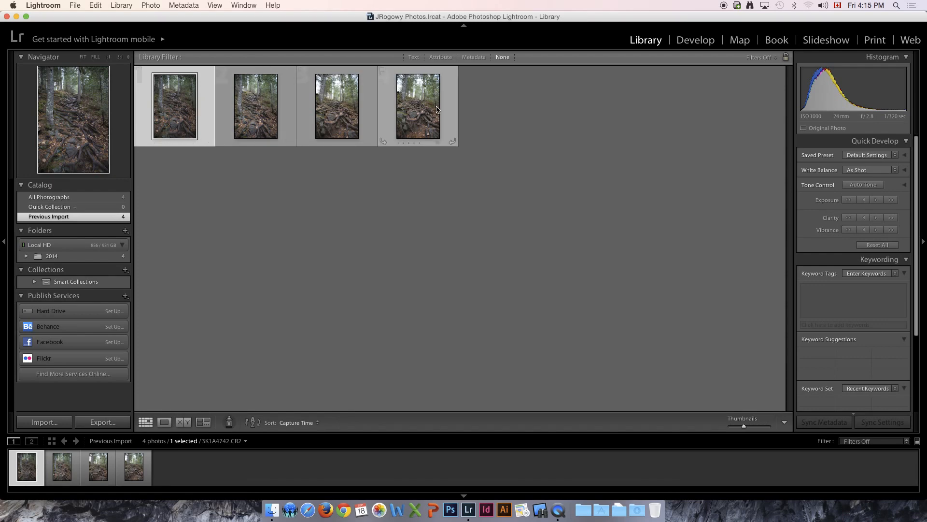
Rate the first photo, 3K1A4742.CR2, five stars and rotate it 90 degrees counterclockwise.
mouse_move(437, 110)
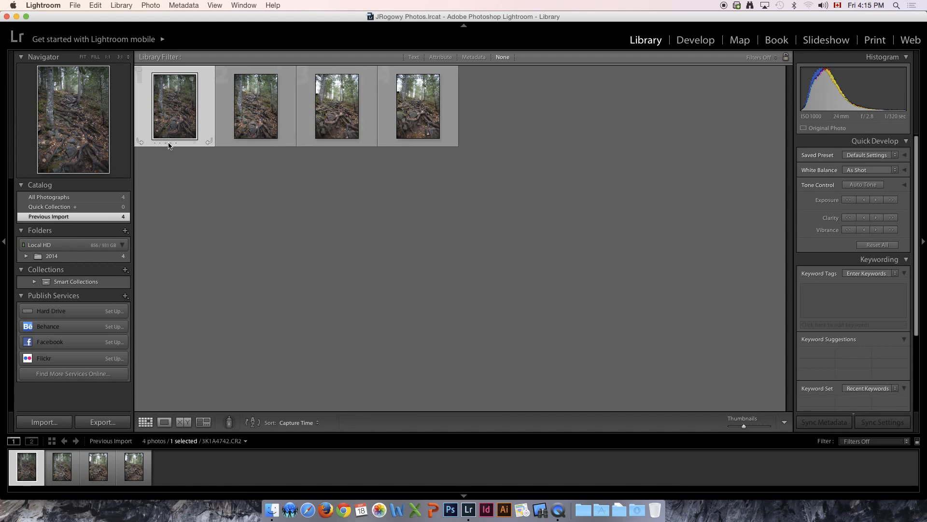
left_click(171, 144)
left_click(166, 143)
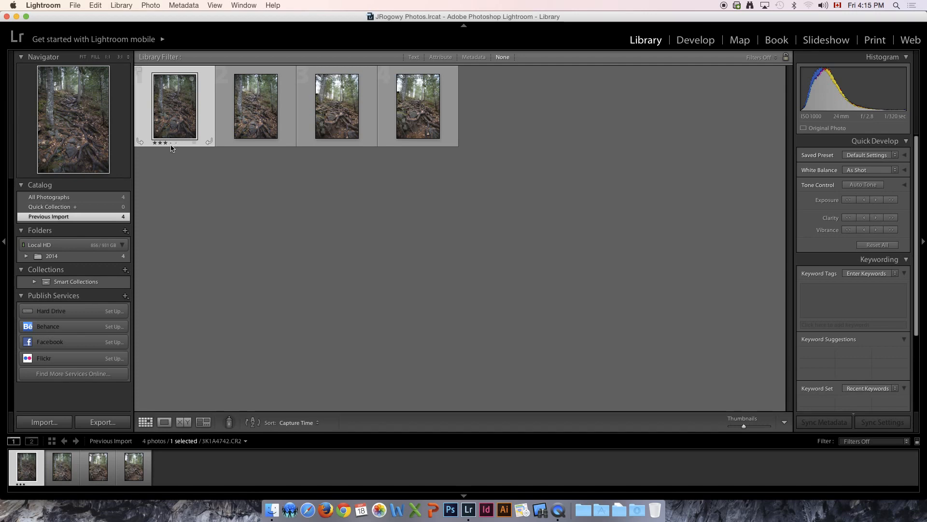
left_click(171, 144)
left_click(140, 142)
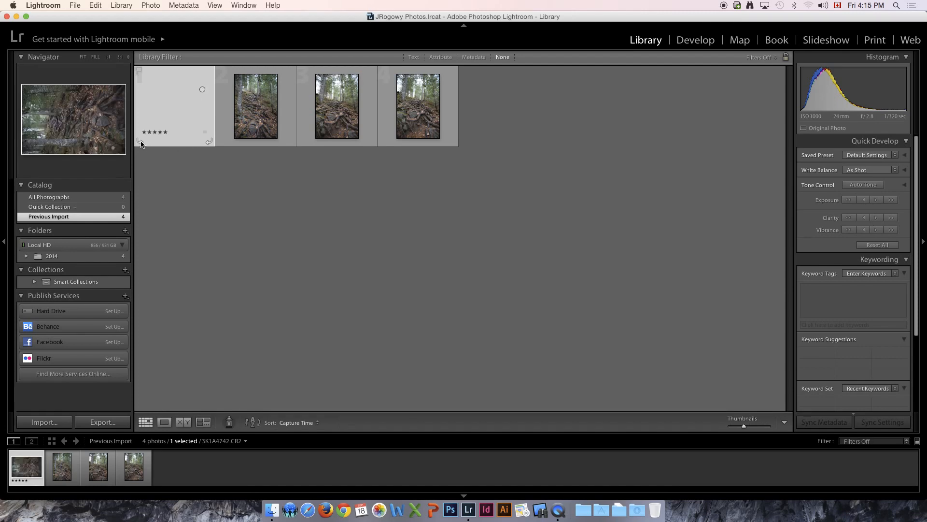
Rotate the first photo, 3K1A4742.CR2, 90 degrees clockwise and give it the red color label.
left_click(208, 141)
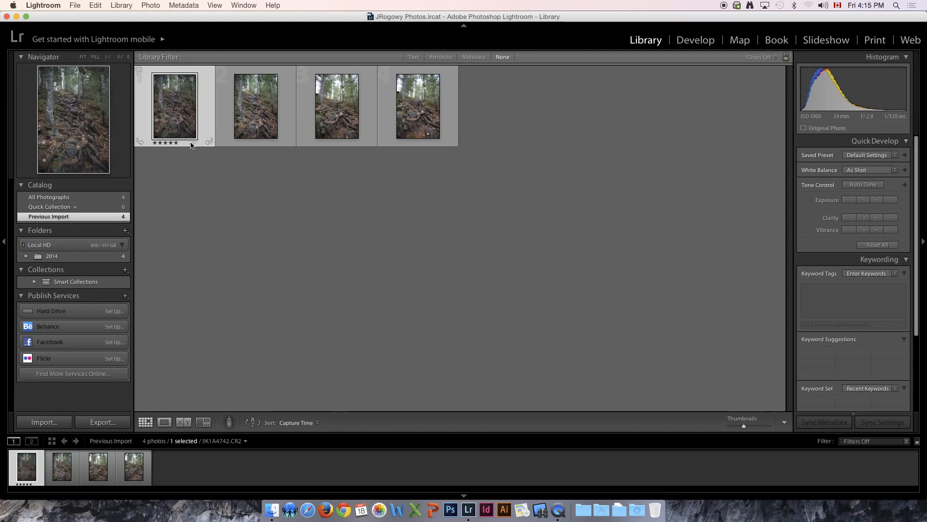
left_click(195, 143)
left_click(182, 154)
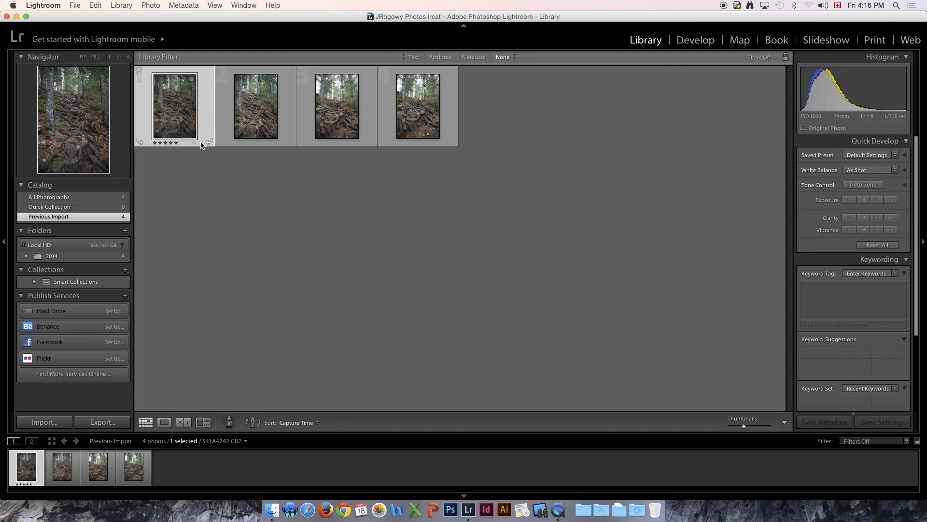
left_click(194, 144)
left_click(209, 148)
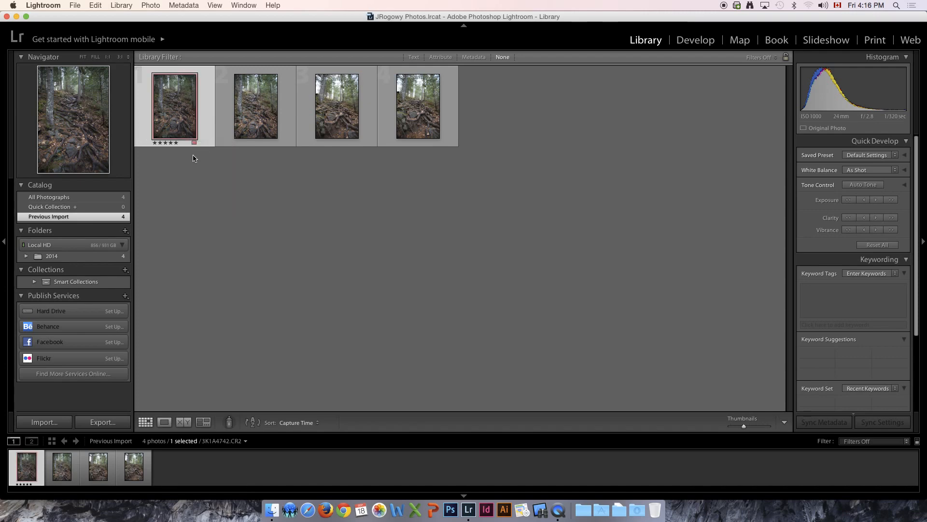
View the first photo enlarged, set its rating to three stars, flag it as a pick, and return to the thumbnail grid.
double_click(182, 120)
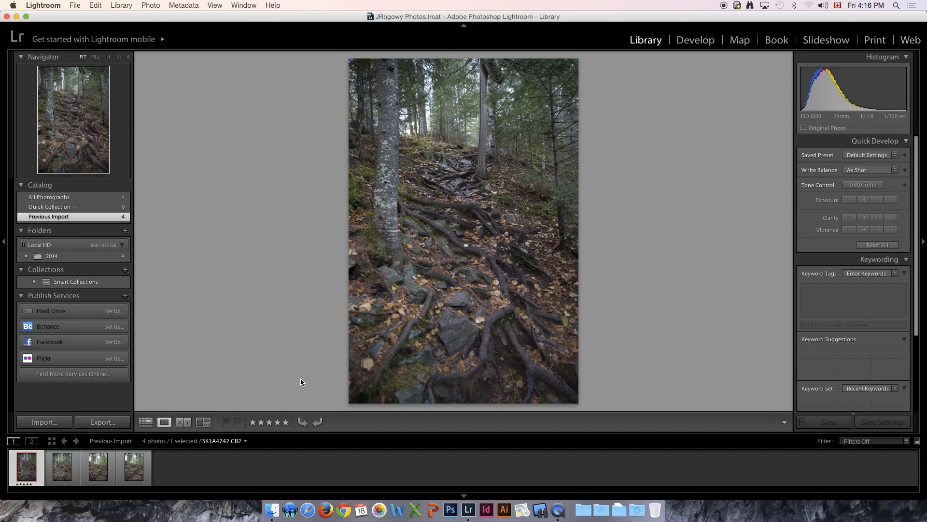
left_click(270, 422)
left_click(238, 423)
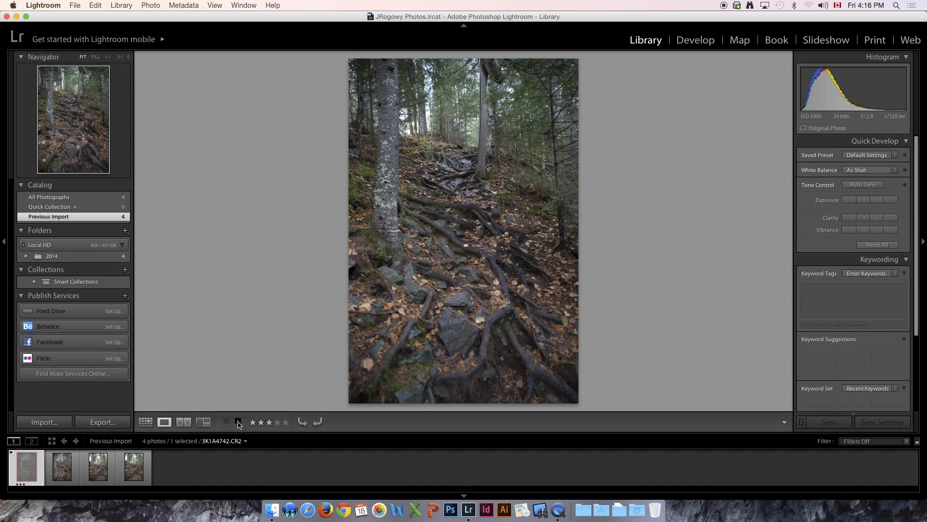
left_click(227, 422)
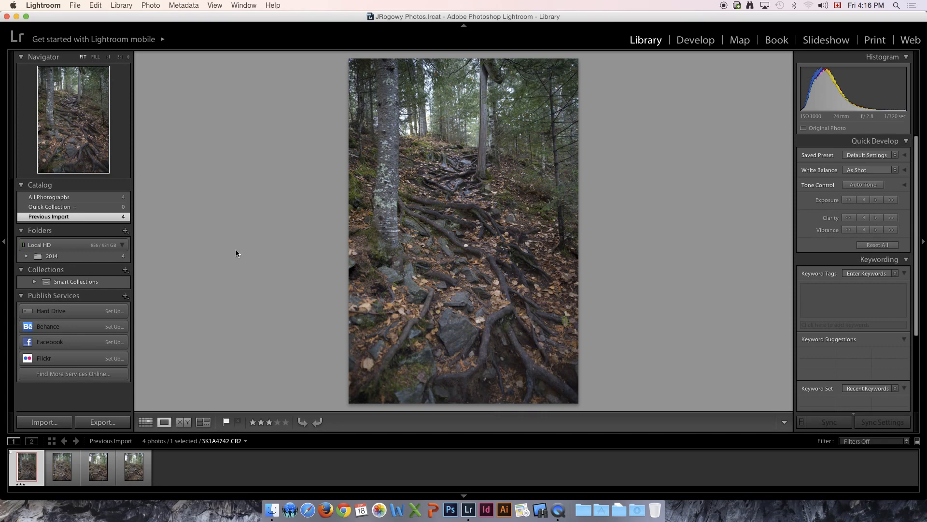
left_click(146, 421)
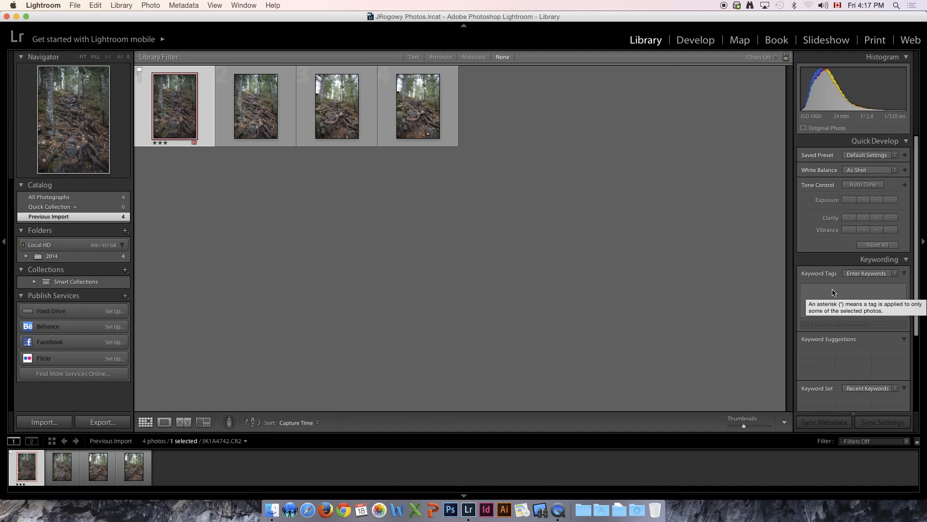
Open the first photo enlarged and tag it with the keywords Hunt Lake, Forest, Roots and Whiteshell.
double_click(173, 108)
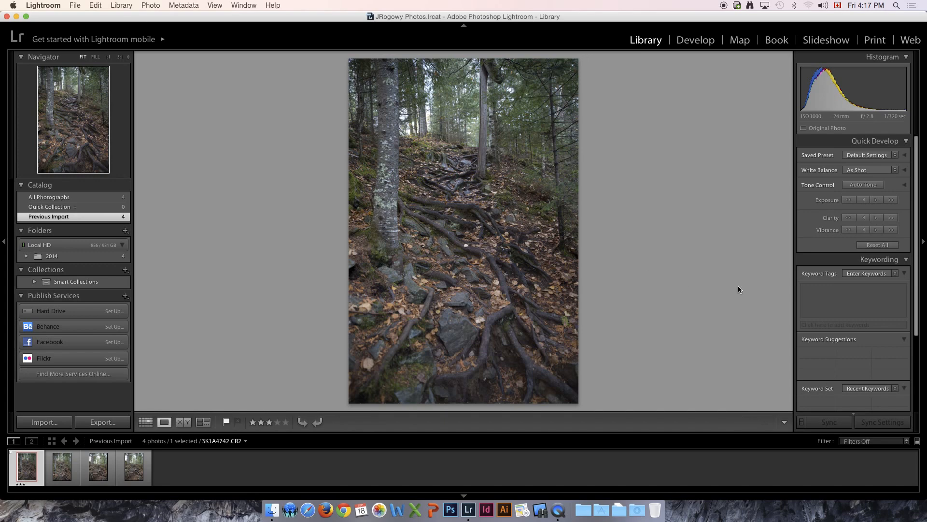
left_click(836, 294)
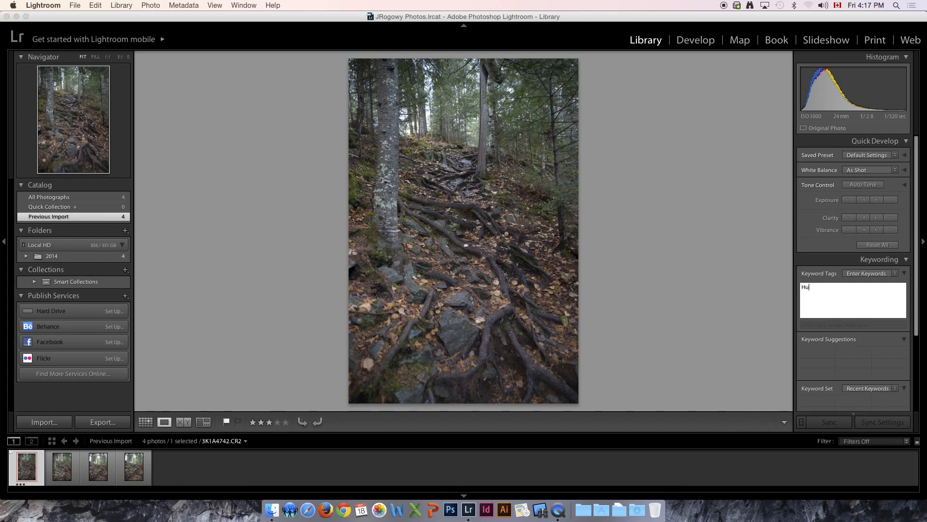
type("Hunt Lake")
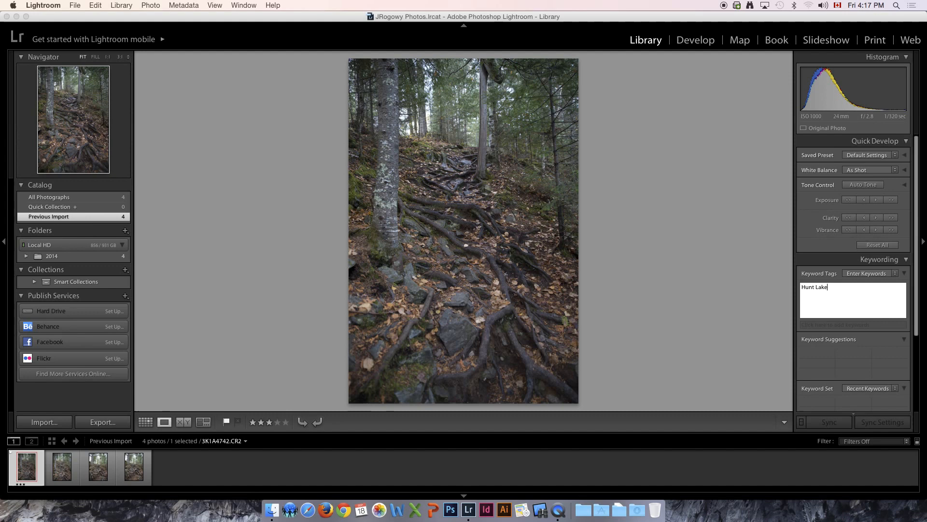
type(", Forest, Roots, Whiteshell")
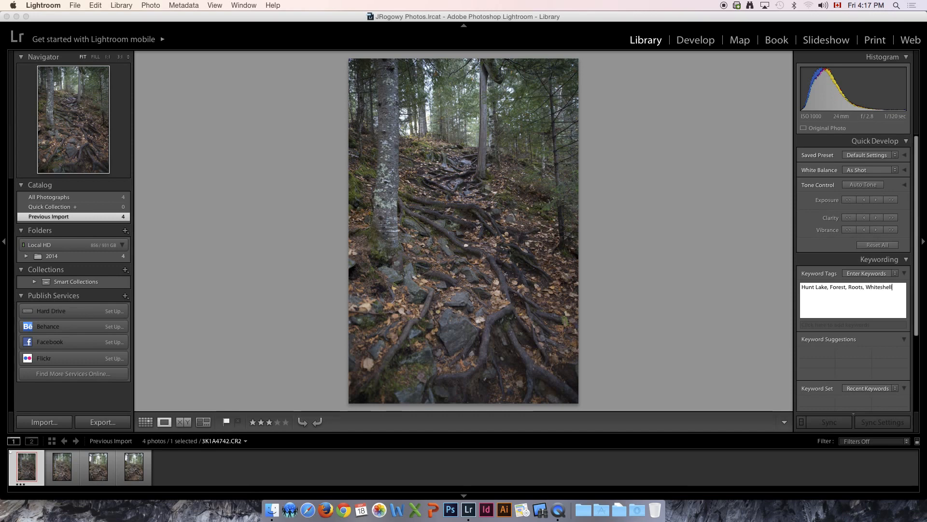
left_click(890, 325)
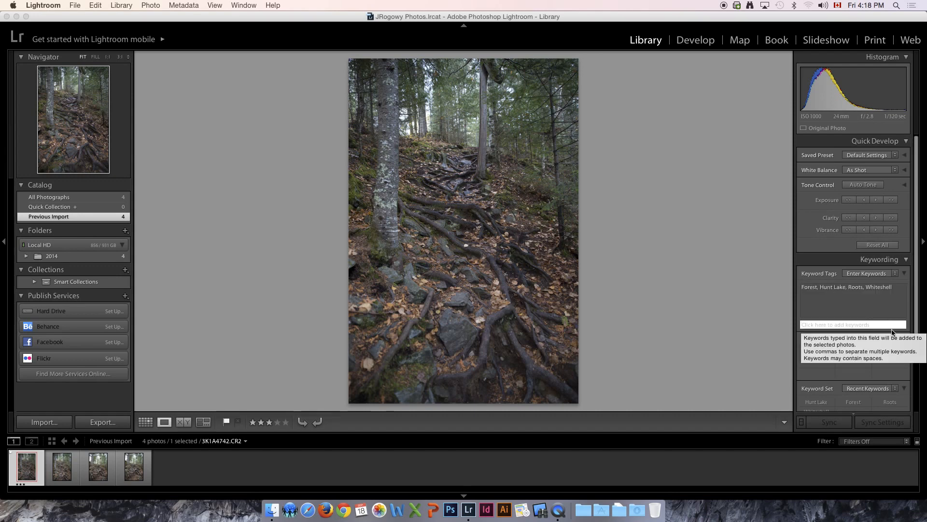
Examine the first photo's recent keywords, the catalog's keyword list and the photo's metadata, and return to the thumbnail grid.
scroll(911, 314, "down", 3)
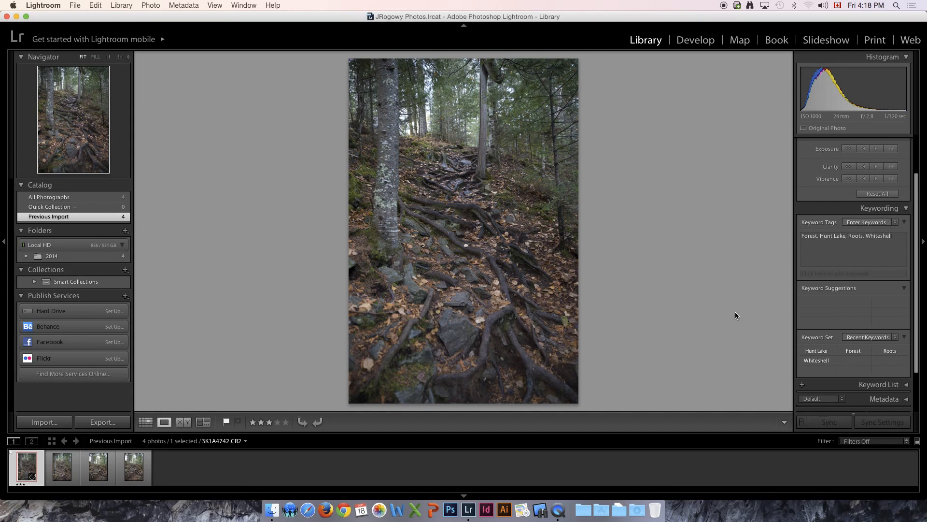
left_click_drag(917, 314, 916, 354)
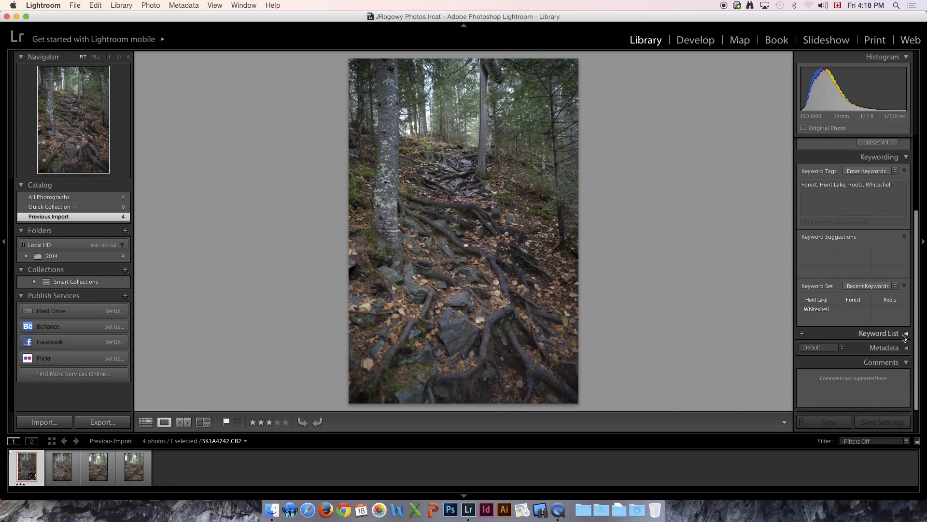
left_click(907, 334)
left_click_drag(913, 331, 913, 370)
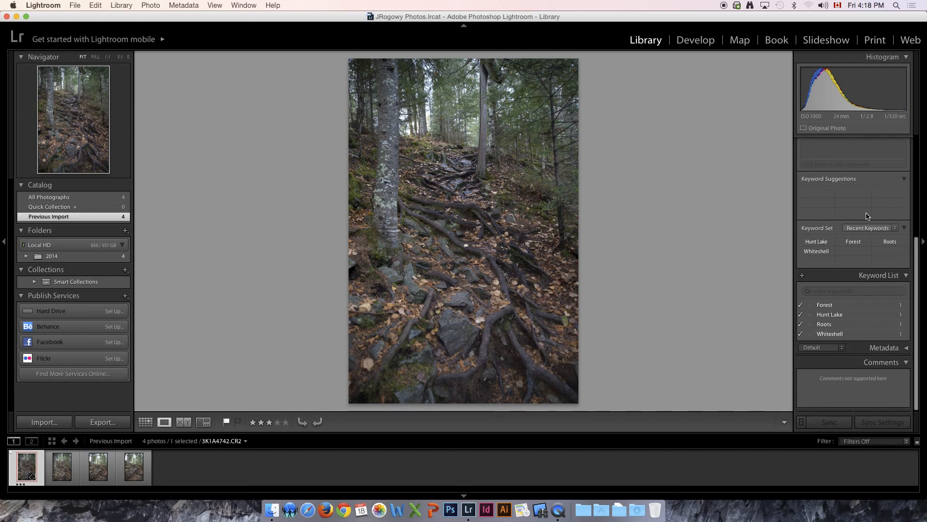
left_click(906, 277)
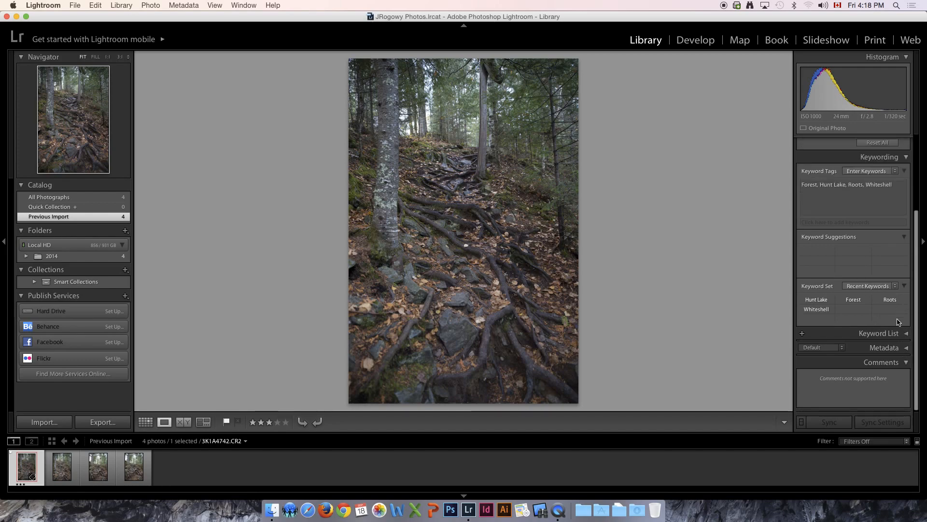
left_click(906, 348)
scroll(910, 265, "up", 3)
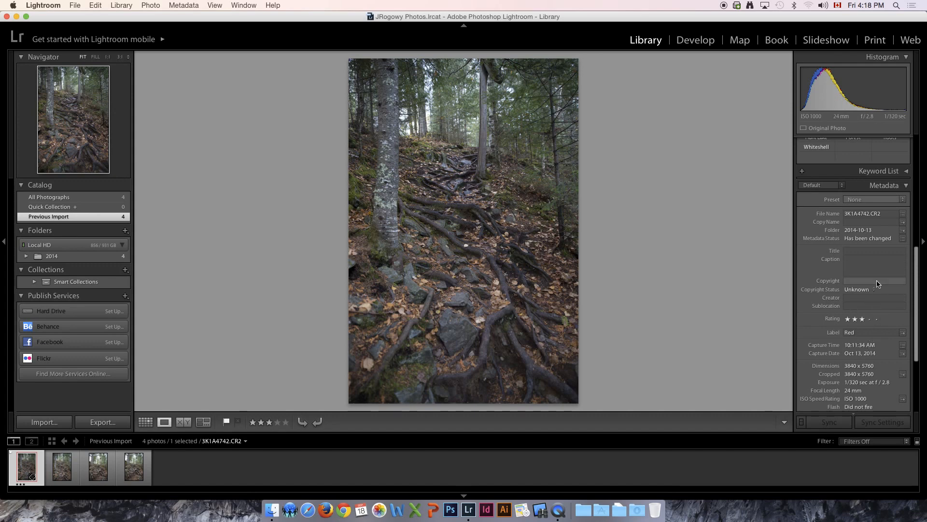
left_click_drag(917, 252, 915, 295)
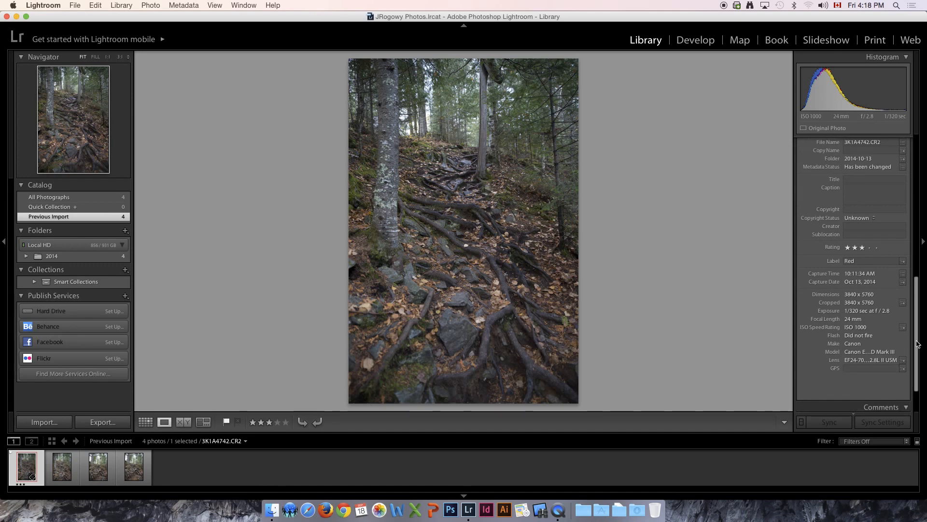
left_click_drag(918, 342, 918, 363)
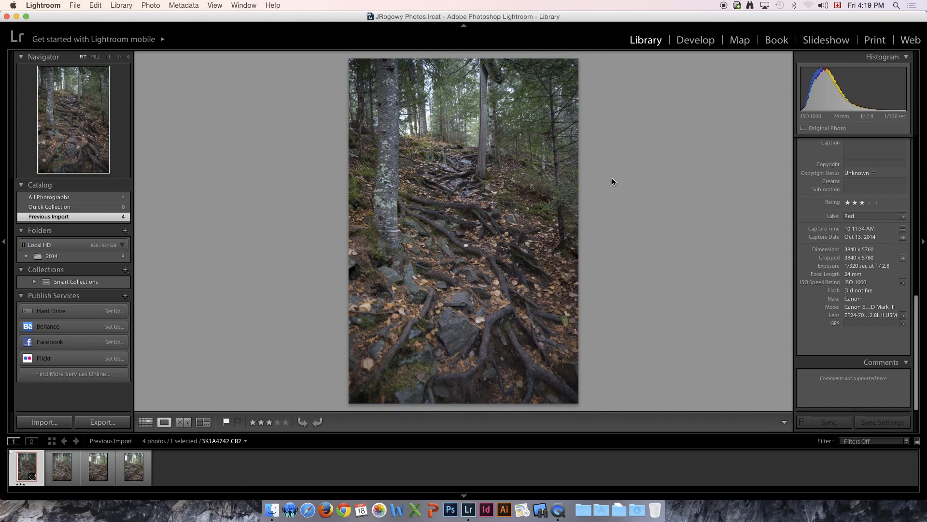
left_click_drag(917, 333, 917, 178)
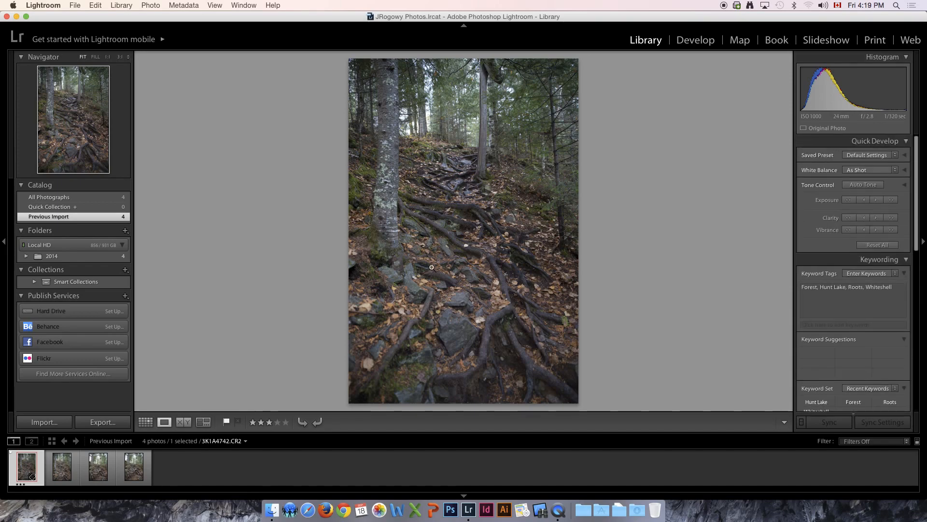
left_click(145, 422)
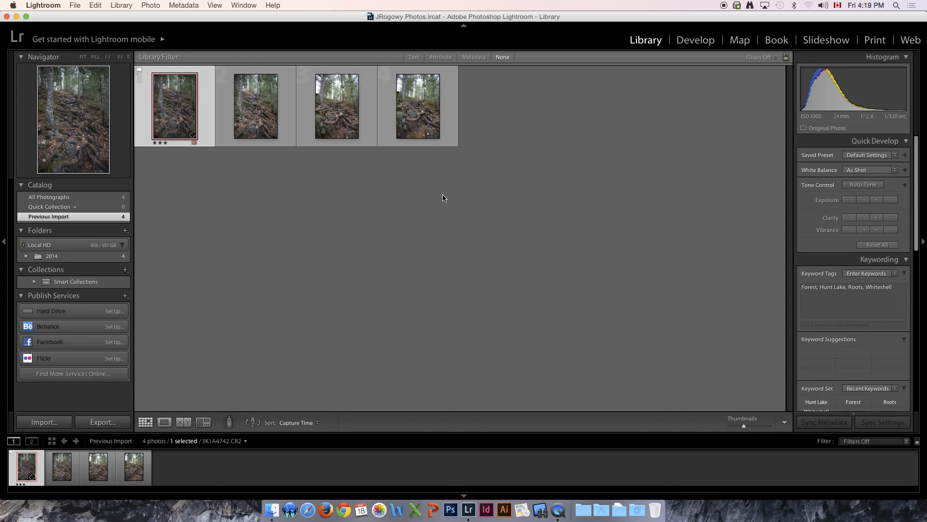
Create a collection named Hunt Lake that includes the selected first photo.
left_click(125, 272)
left_click(137, 281)
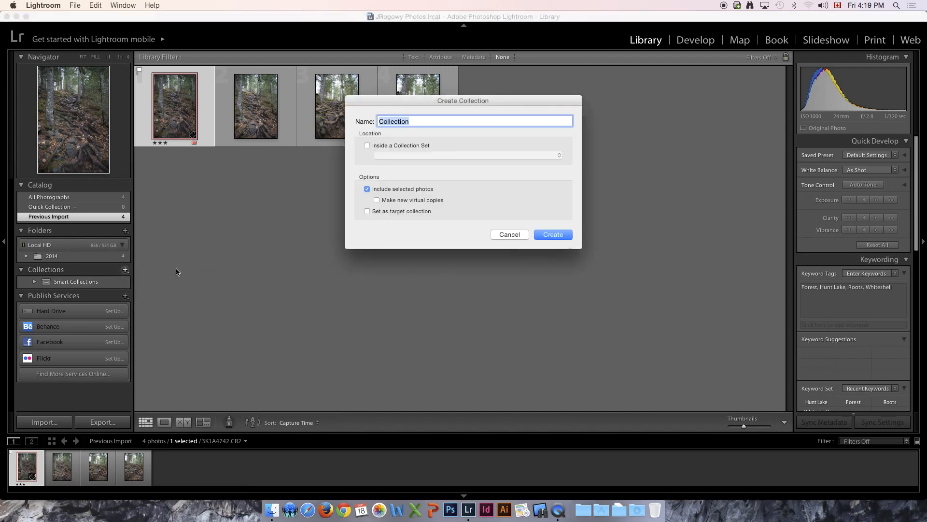
type("Hunt Lake")
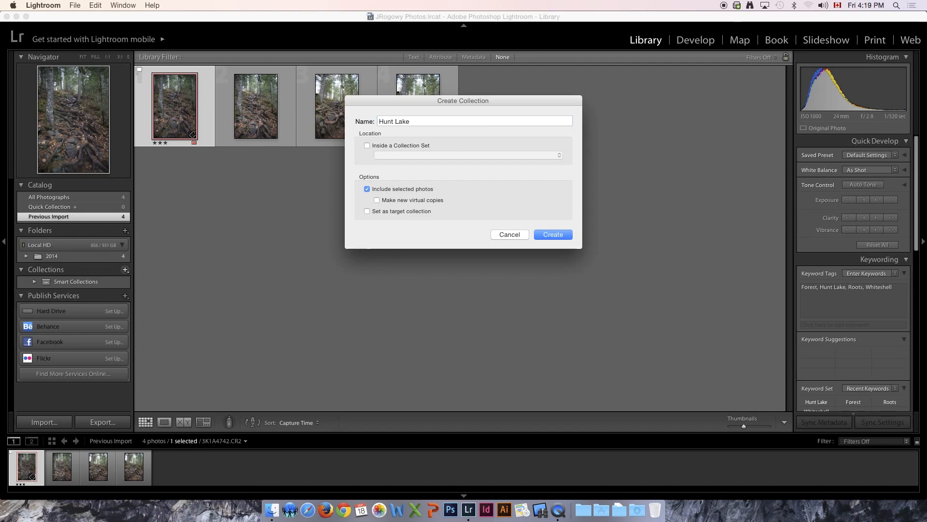
key("Return")
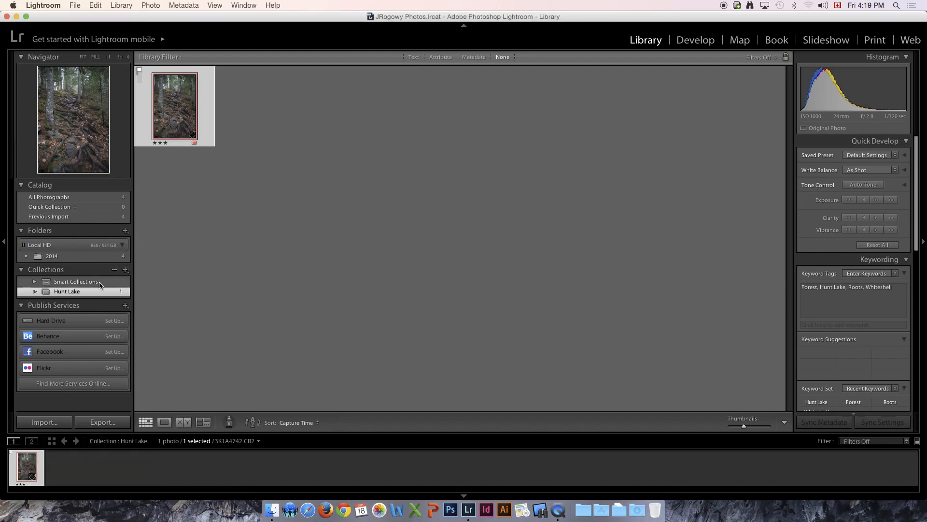
Add all four imported photos to the Hunt Lake collection, check the collection's contents, and return to Smart Collections.
left_click(84, 282)
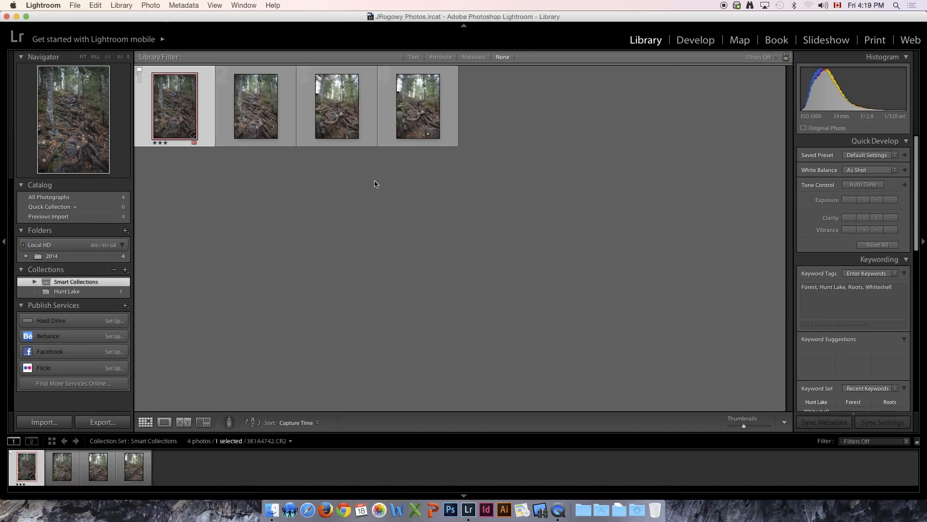
left_click(430, 171)
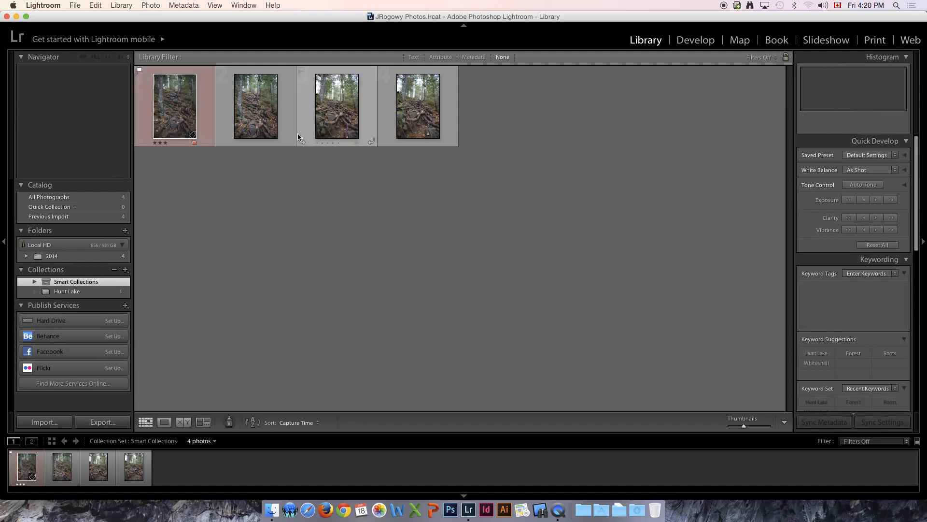
left_click(413, 127)
left_click(183, 104, "shift")
left_click_drag(178, 114, 77, 292)
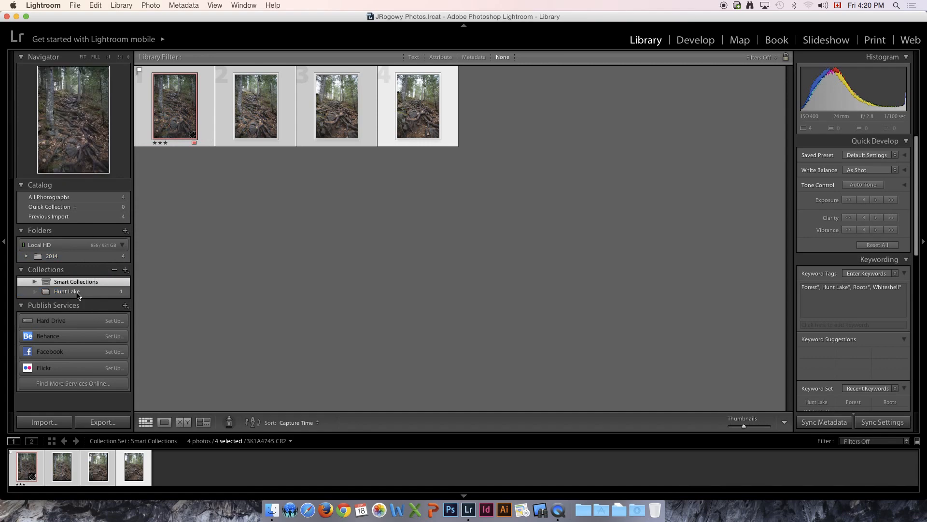
left_click(77, 292)
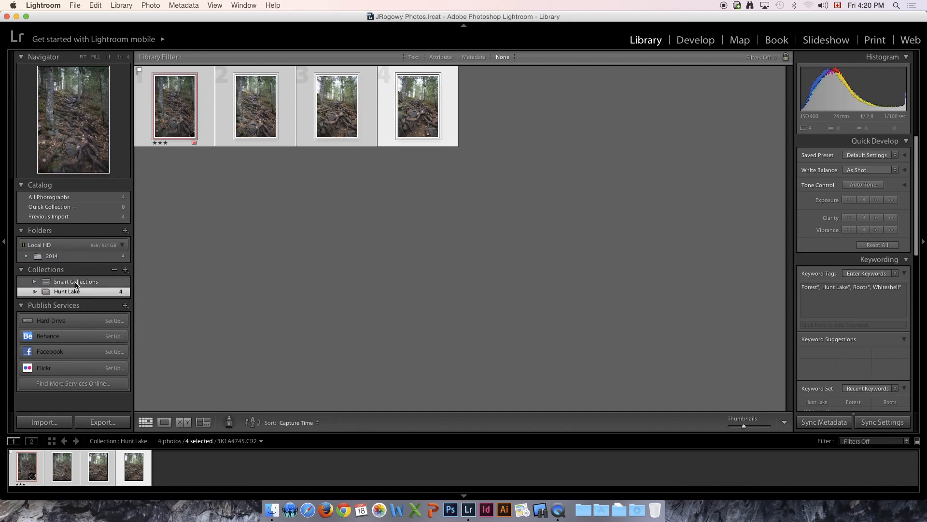
left_click(76, 283)
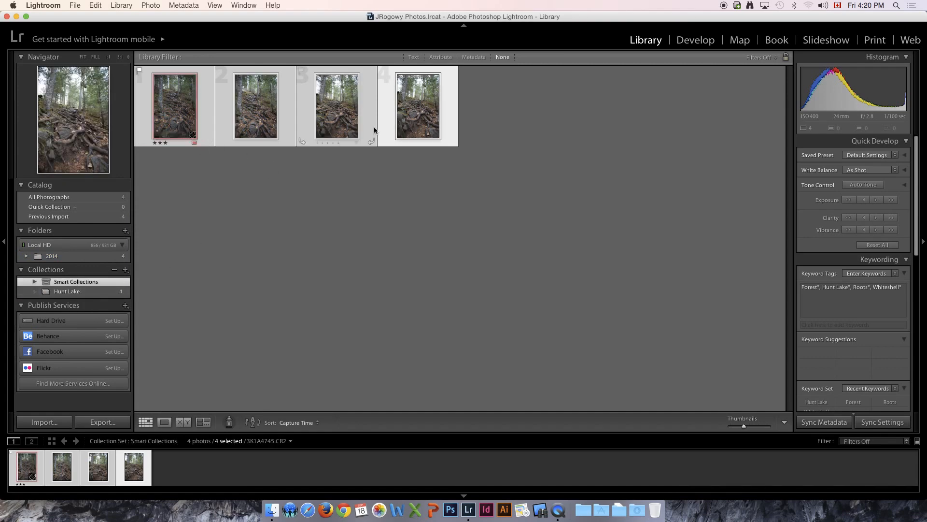